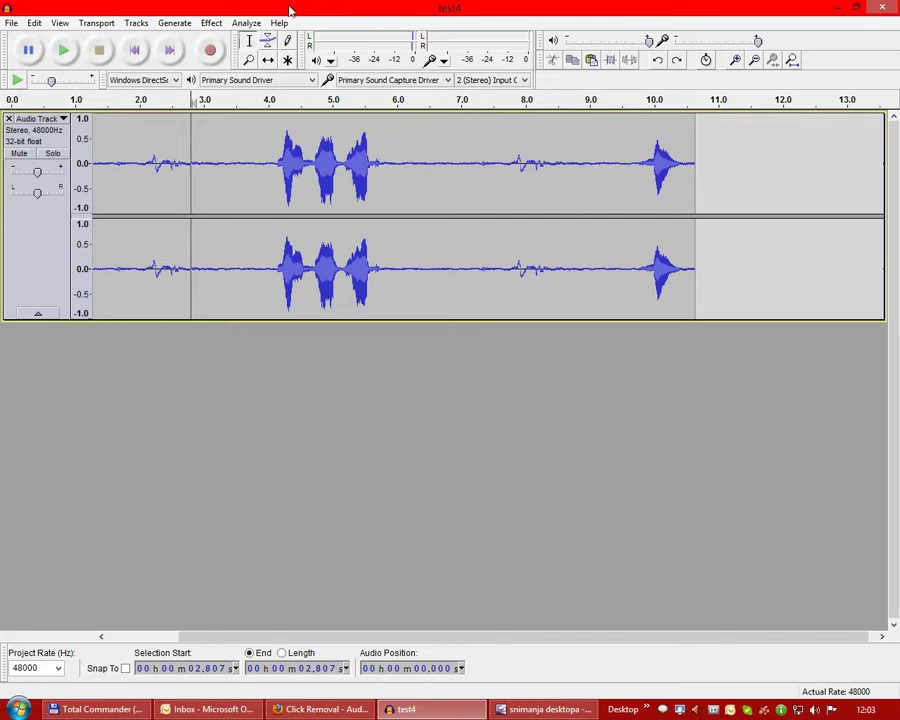
pyautogui.press('Right')
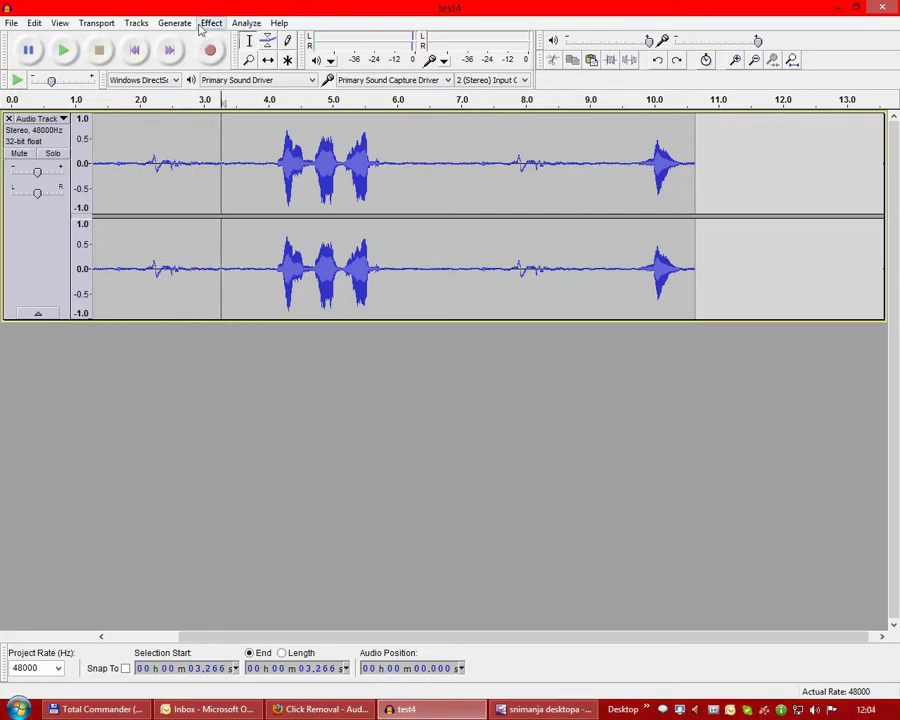
pyautogui.click(210, 23)
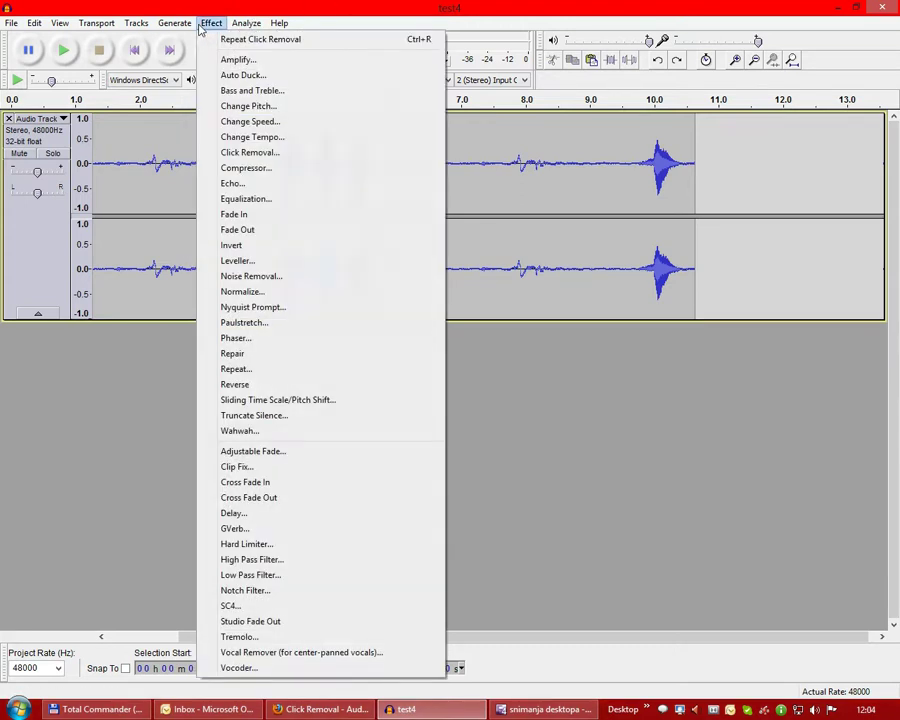
pyautogui.click(279, 155)
pyautogui.moveTo(442, 312); pyautogui.dragTo(361, 393)
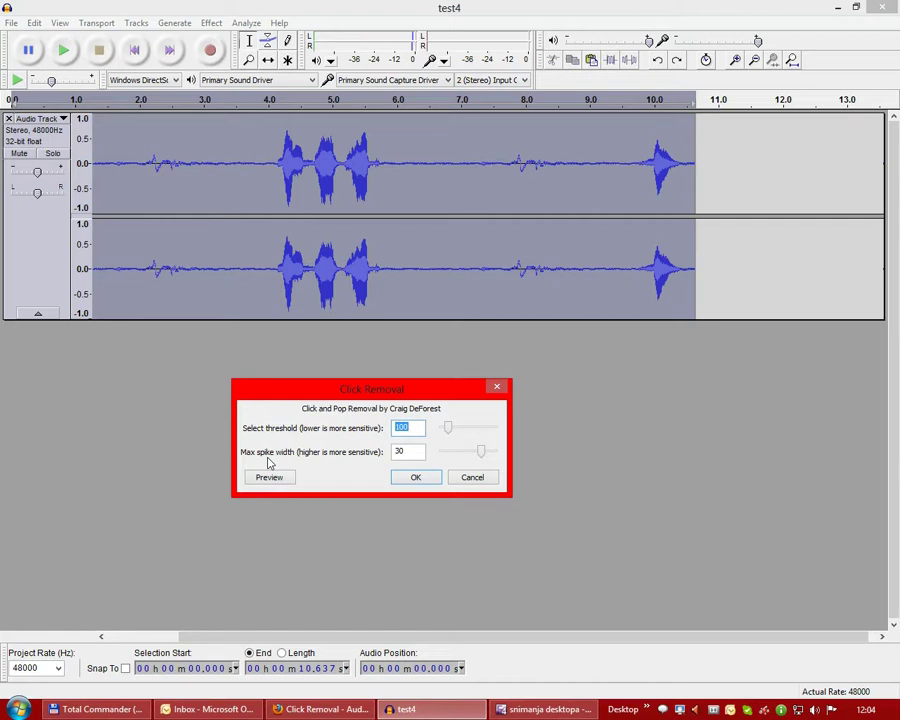
pyautogui.moveTo(315, 396); pyautogui.dragTo(286, 402)
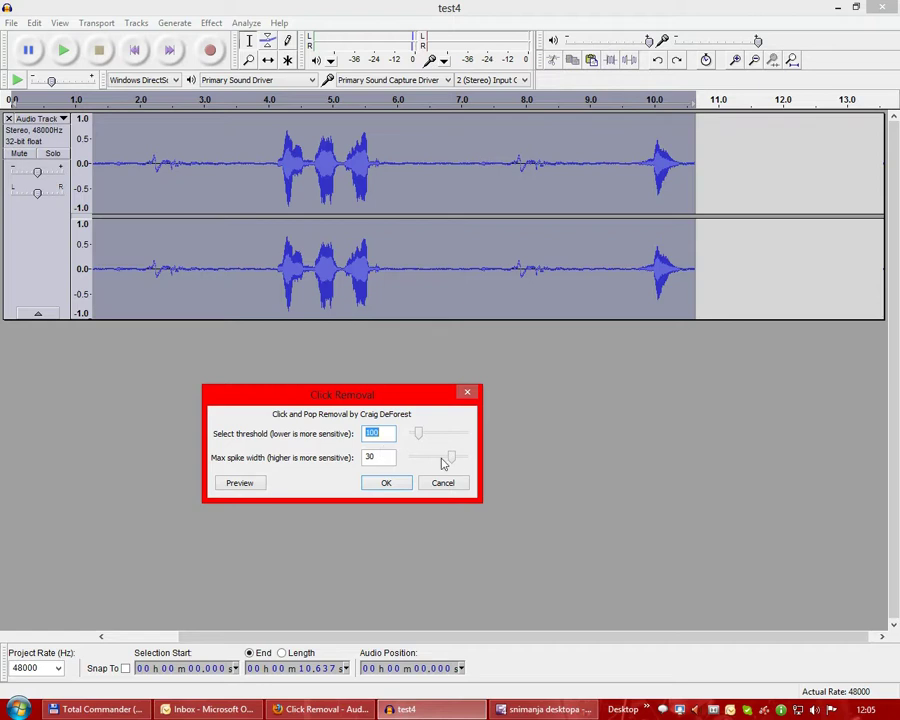
pyautogui.moveTo(455, 459); pyautogui.dragTo(433, 467)
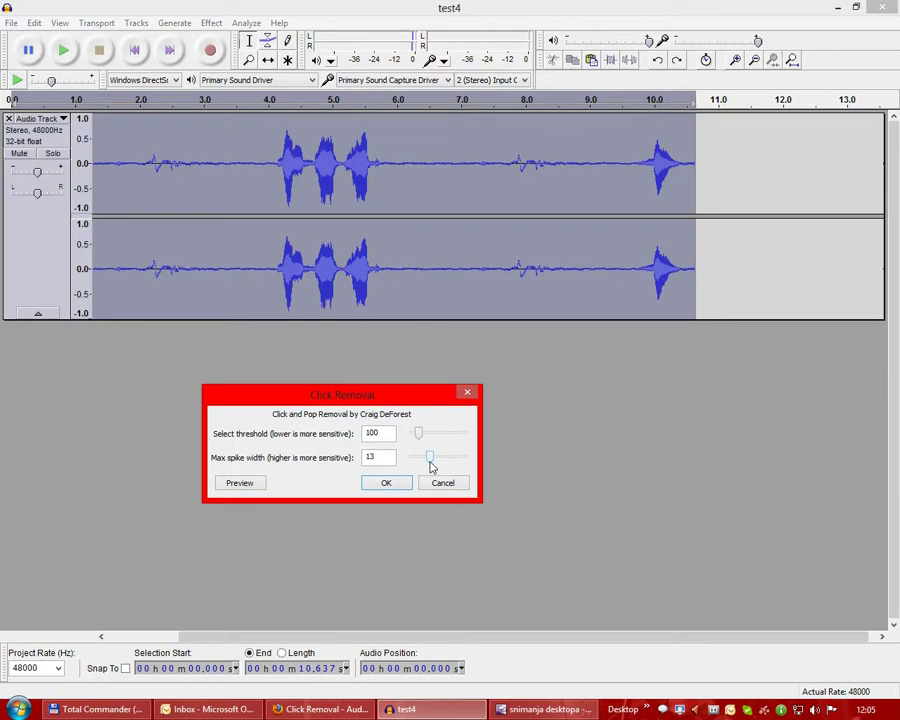
pyautogui.click(440, 484)
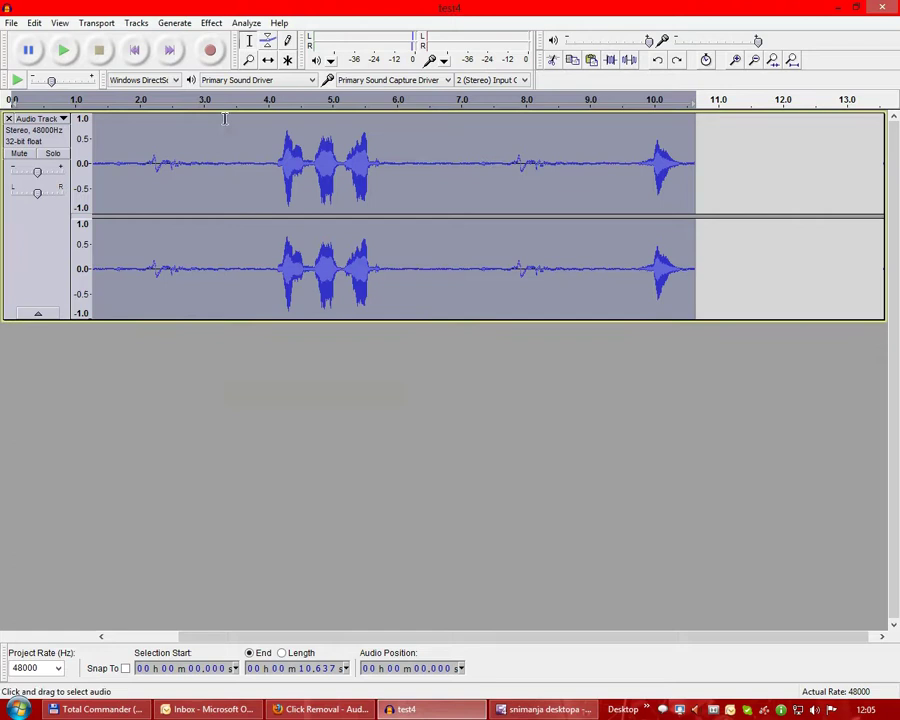
# Play the track from about 1.6 s and stop playback before the loud speech section
pyautogui.click(212, 24)
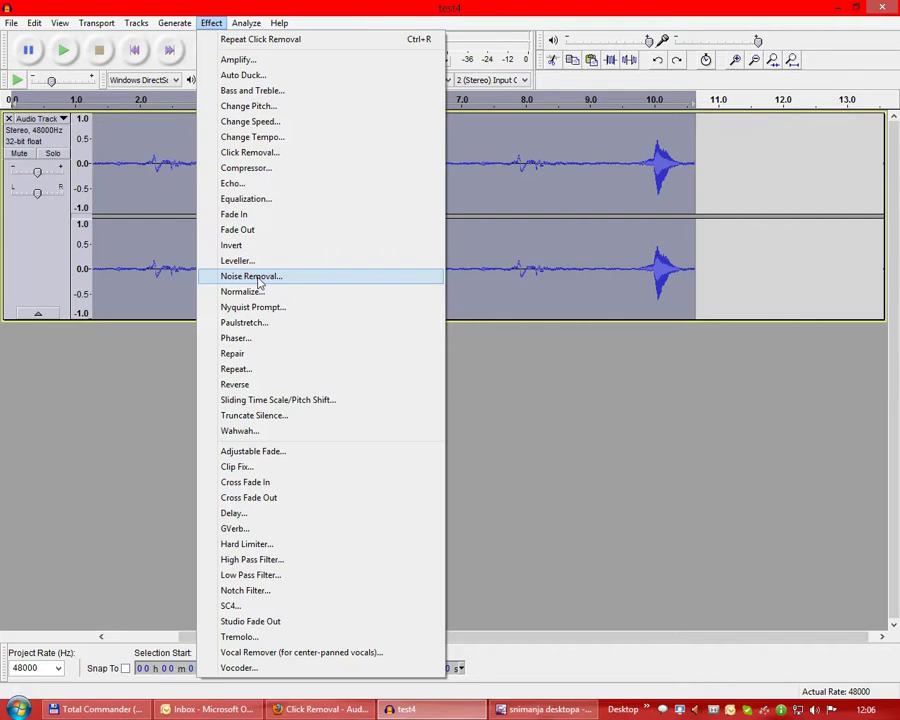
pyautogui.press('Escape')
pyautogui.click(114, 172)
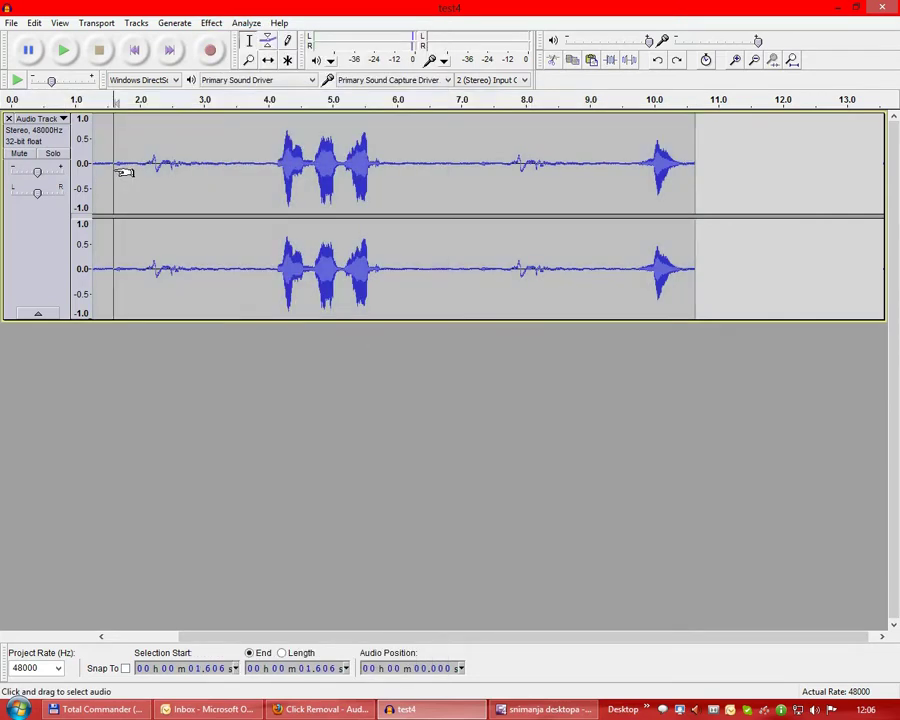
pyautogui.click(73, 61)
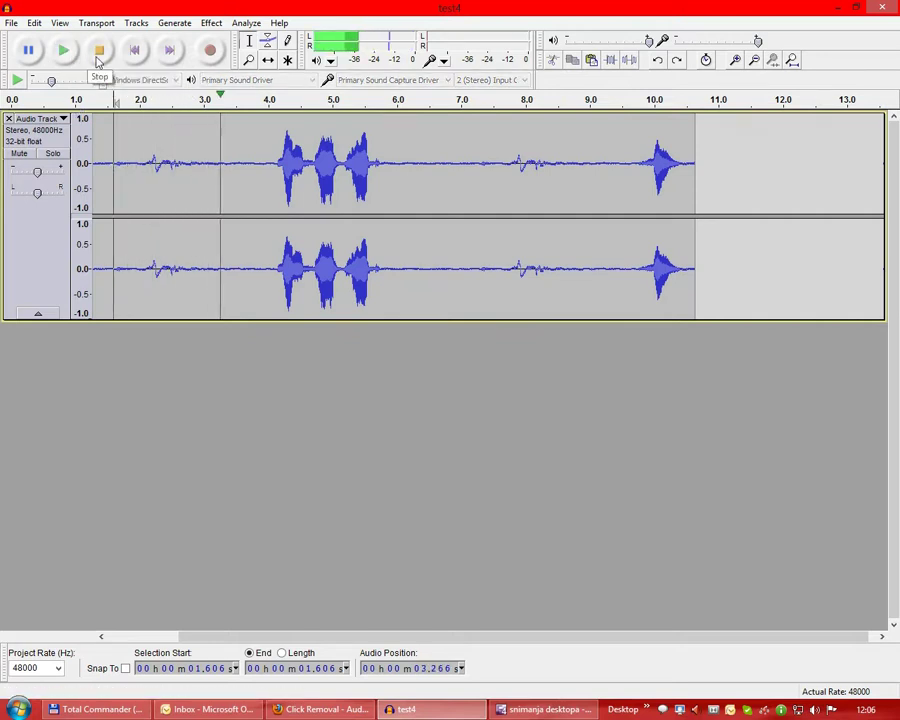
pyautogui.click(98, 52)
pyautogui.moveTo(198, 166); pyautogui.dragTo(267, 175)
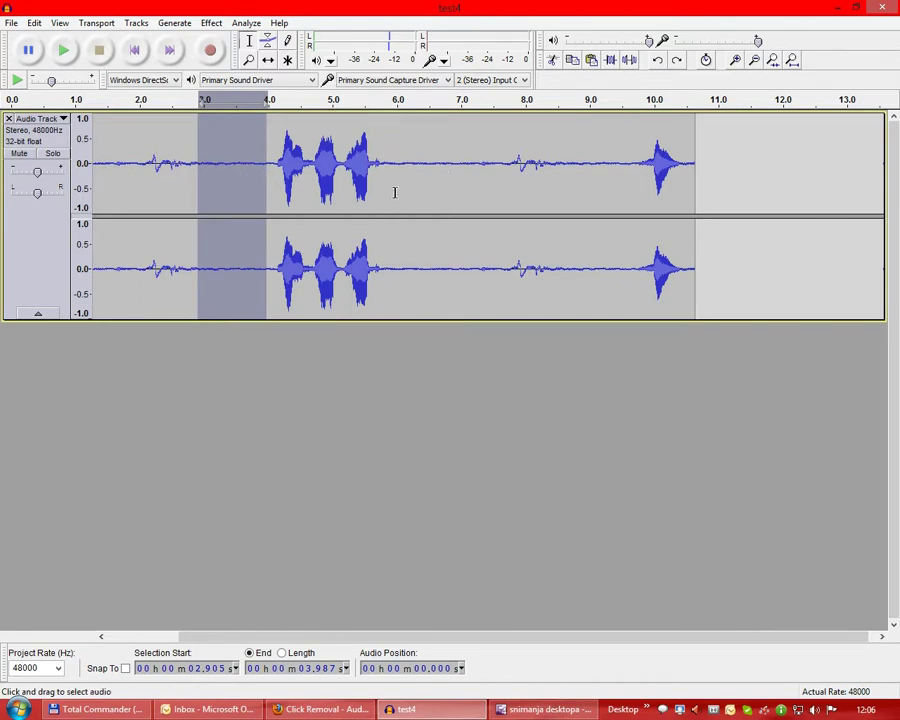
pyautogui.click(277, 160)
pyautogui.moveTo(277, 160); pyautogui.dragTo(380, 165)
pyautogui.click(270, 165)
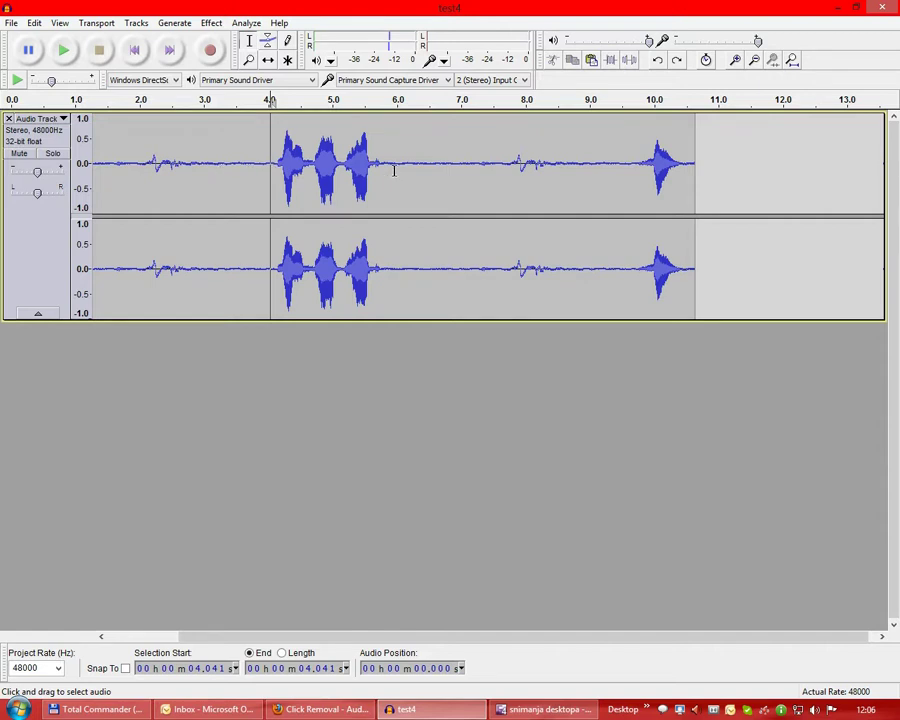
# Capture the Noise Removal profile from the quiet stretch between about 5.9 s and 7.3 s
pyautogui.moveTo(394, 170); pyautogui.dragTo(476, 172)
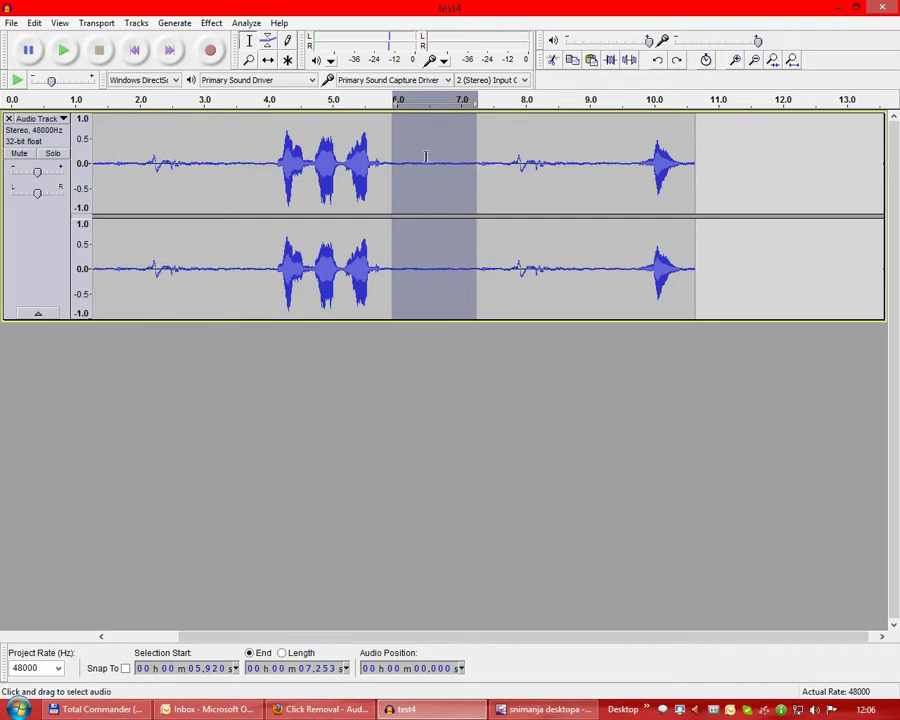
pyautogui.click(211, 23)
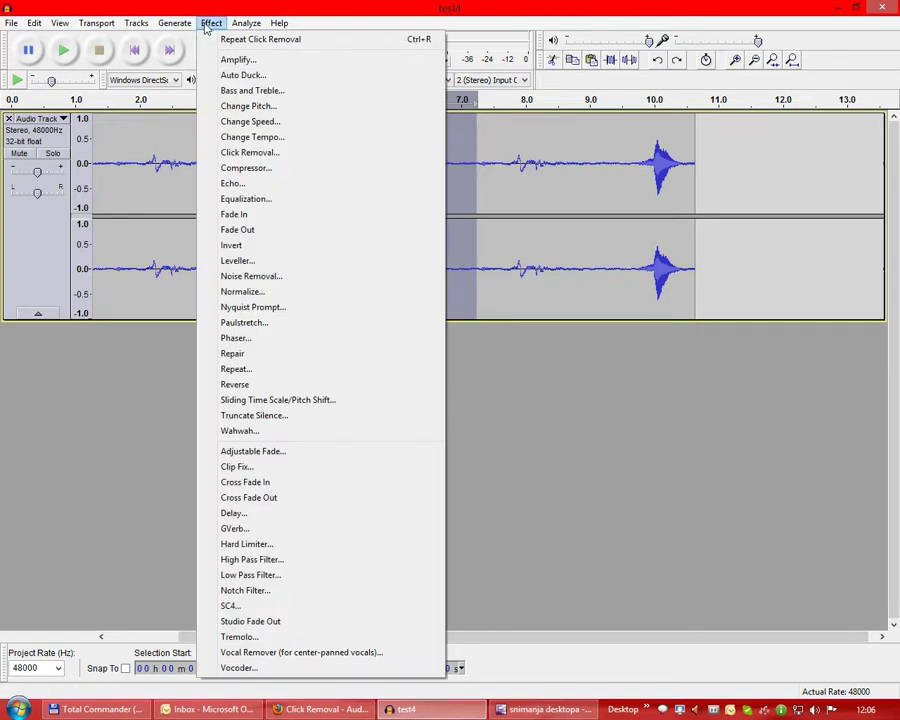
pyautogui.click(275, 279)
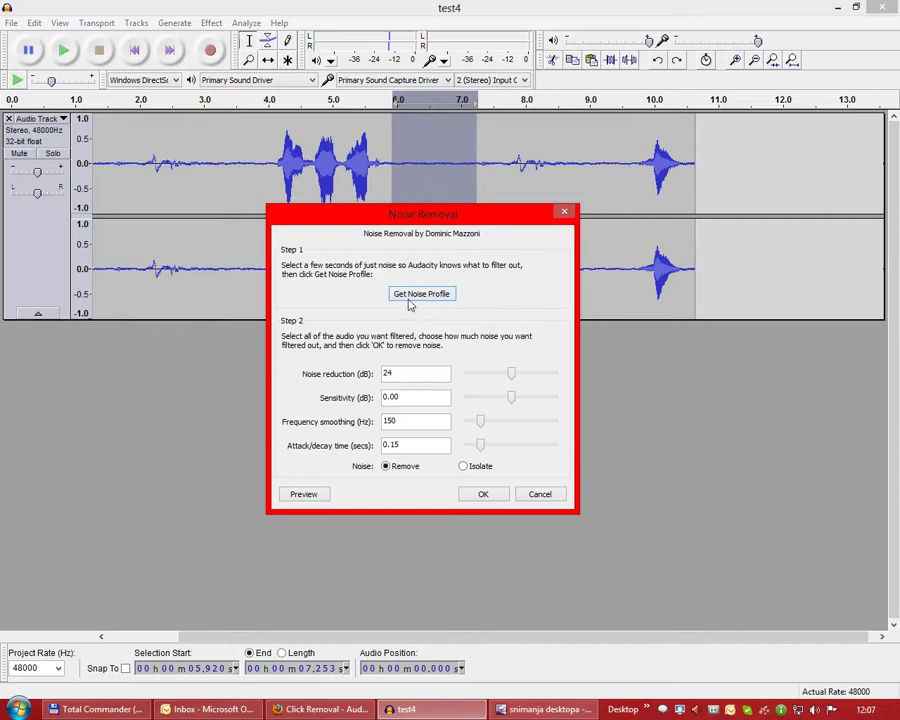
pyautogui.click(408, 297)
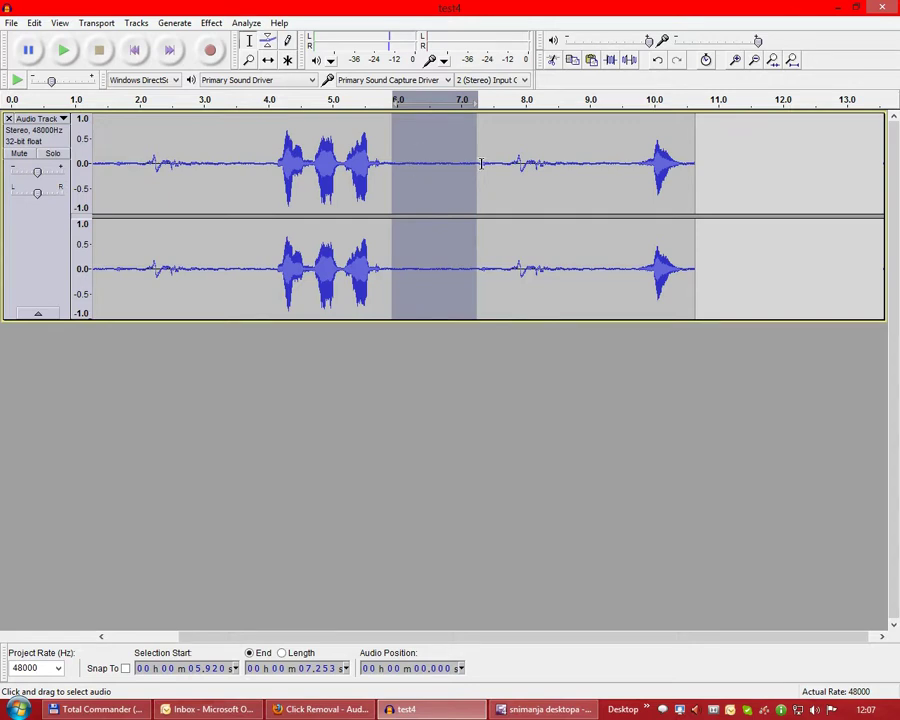
# Apply Noise Removal with 24 dB noise reduction to the whole track, and undo it
pyautogui.click(139, 143)
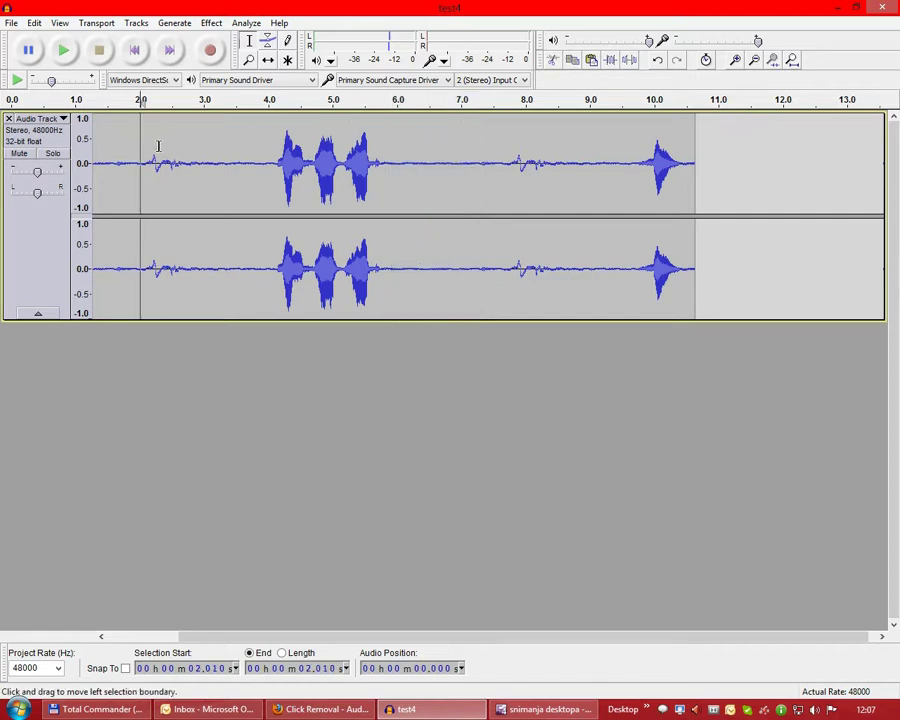
pyautogui.click(189, 150)
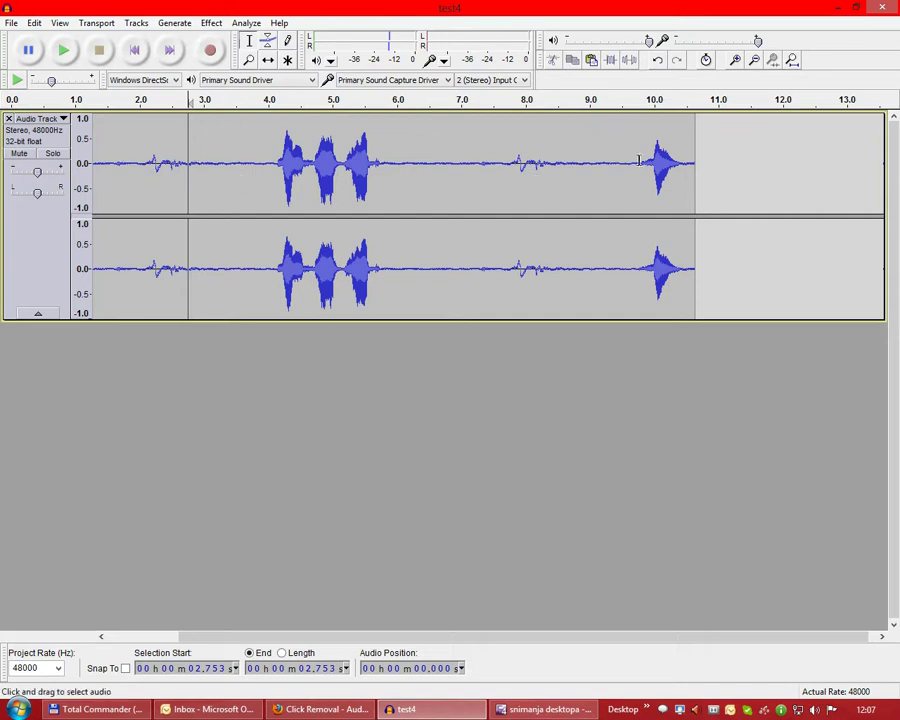
pyautogui.click(208, 27)
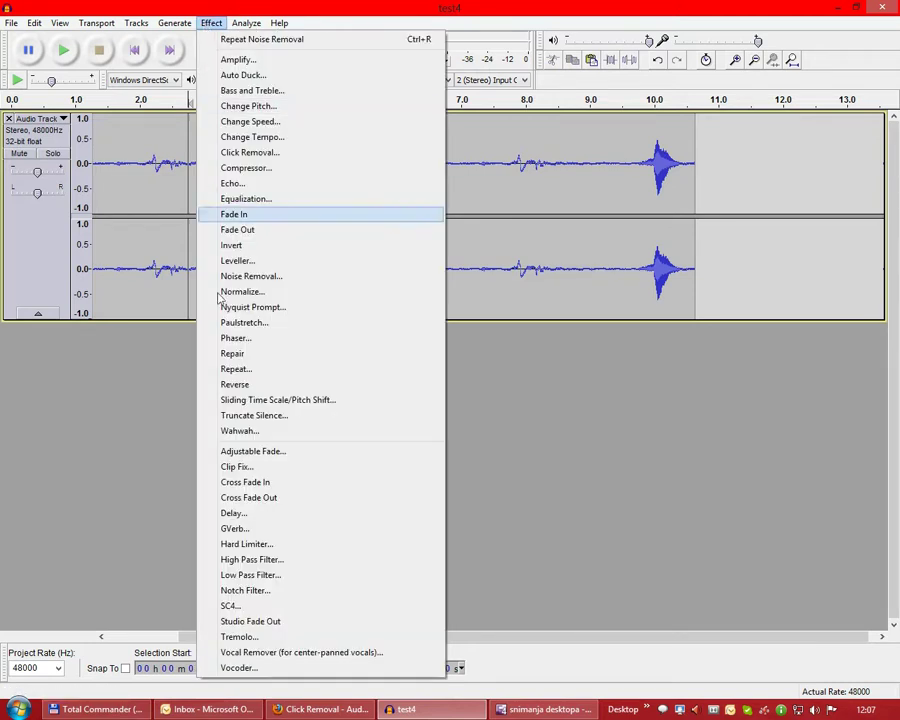
pyautogui.click(252, 280)
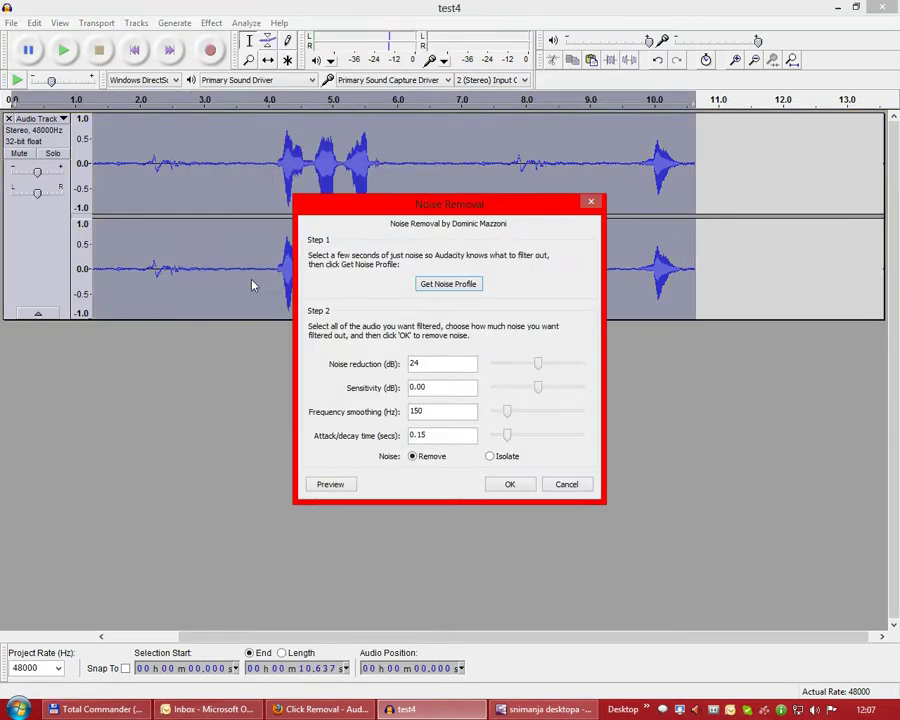
pyautogui.moveTo(350, 237); pyautogui.dragTo(397, 308)
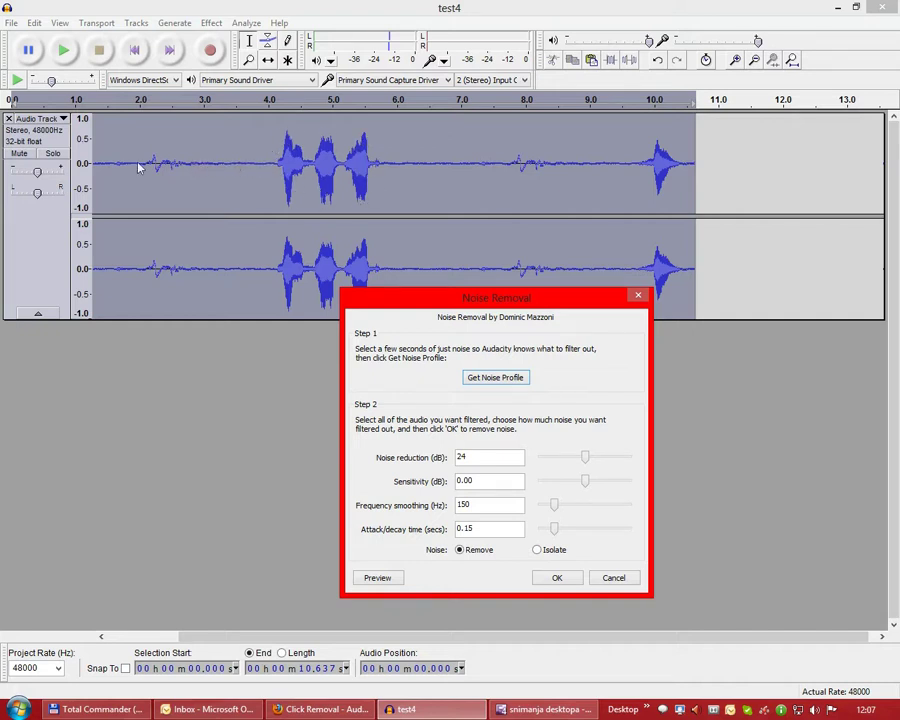
pyautogui.click(559, 579)
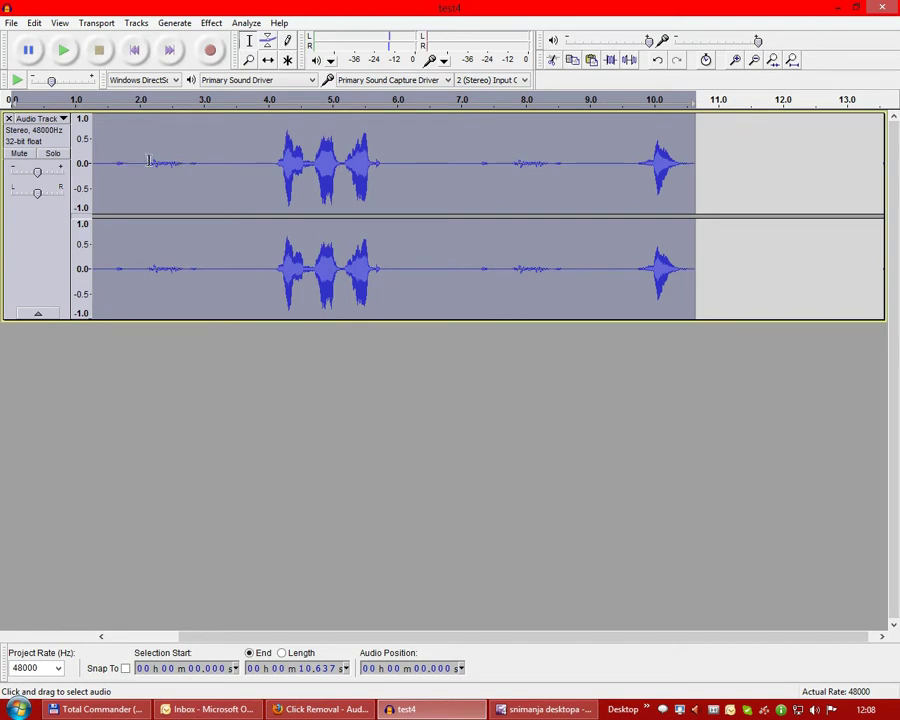
pyautogui.click(34, 23)
pyautogui.click(36, 37)
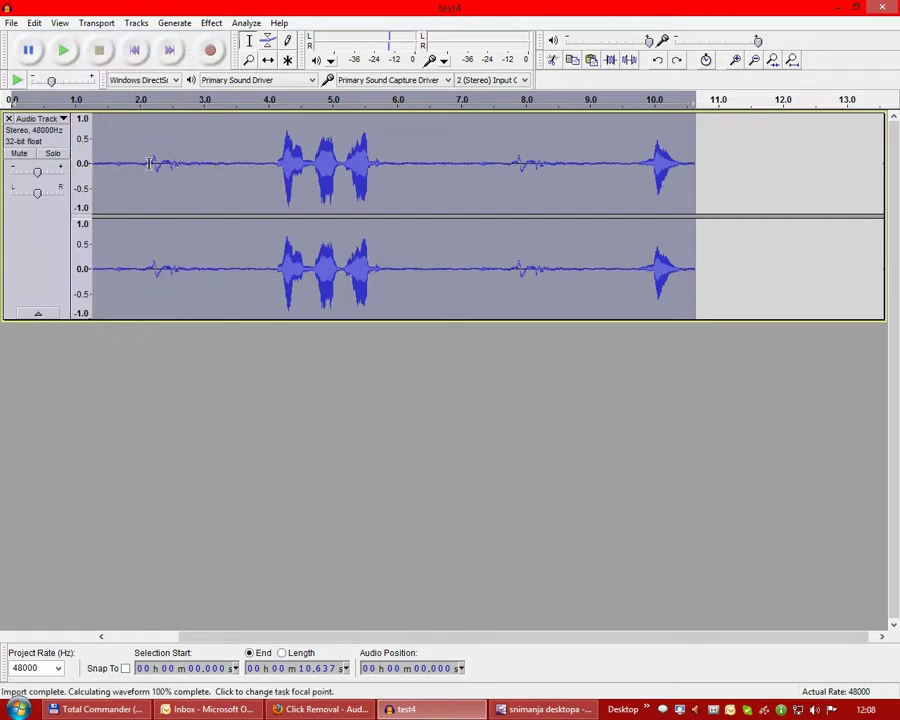
pyautogui.moveTo(146, 163); pyautogui.dragTo(174, 166)
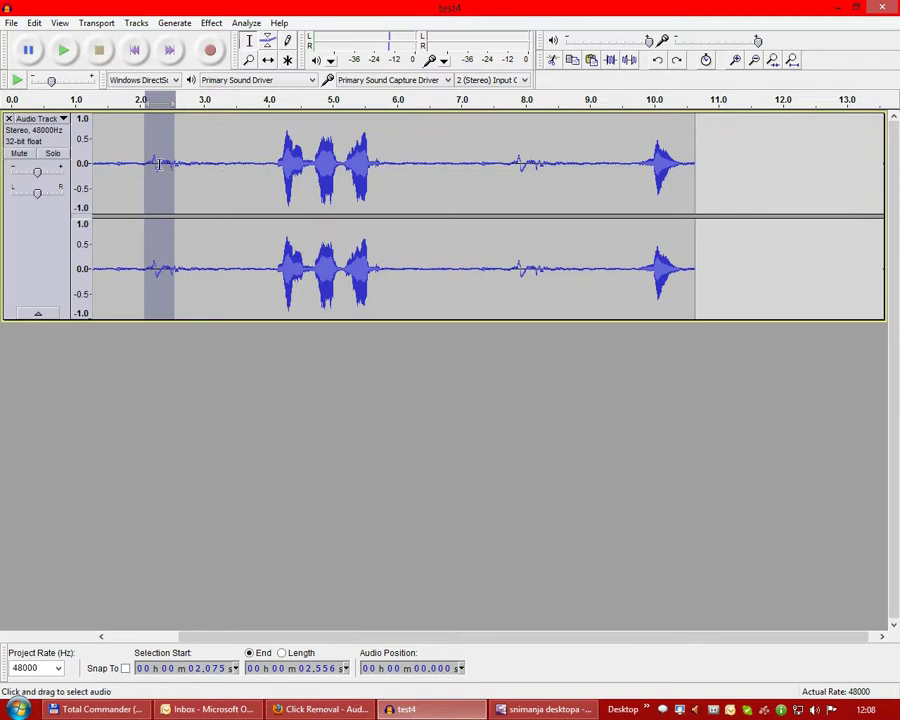
pyautogui.click(129, 118)
pyautogui.click(234, 168)
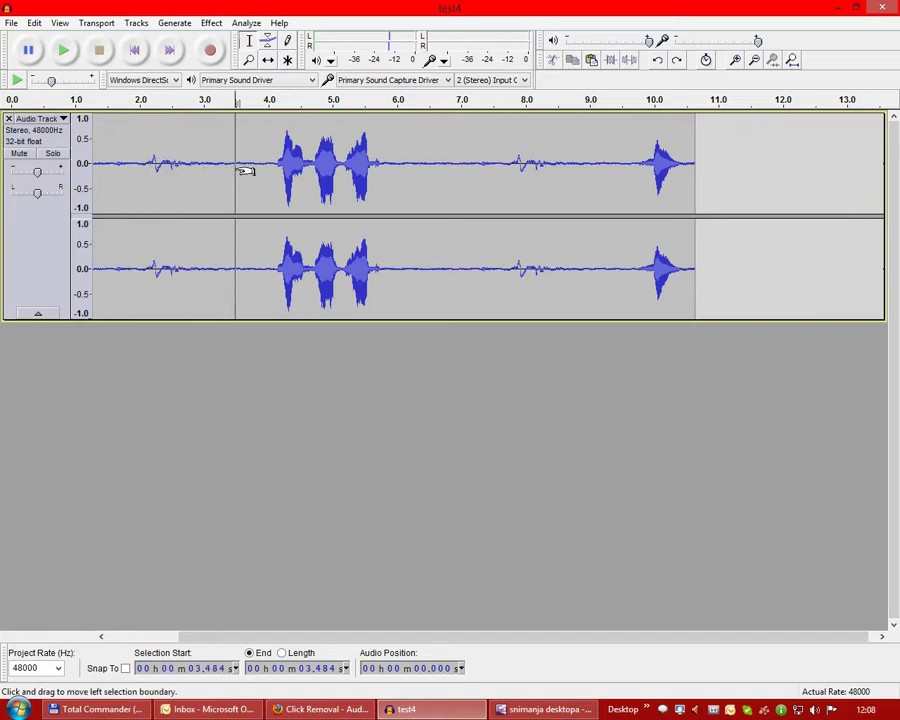
# Apply Noise Removal to the whole track with the noise reduction set to 48 dB, and undo it
pyautogui.click(212, 24)
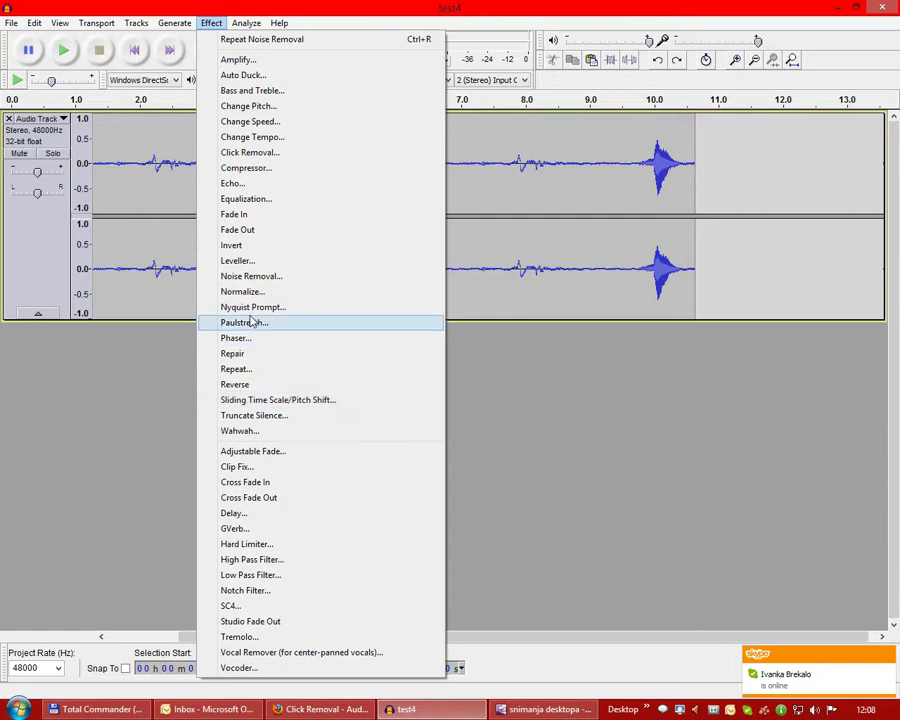
pyautogui.click(252, 277)
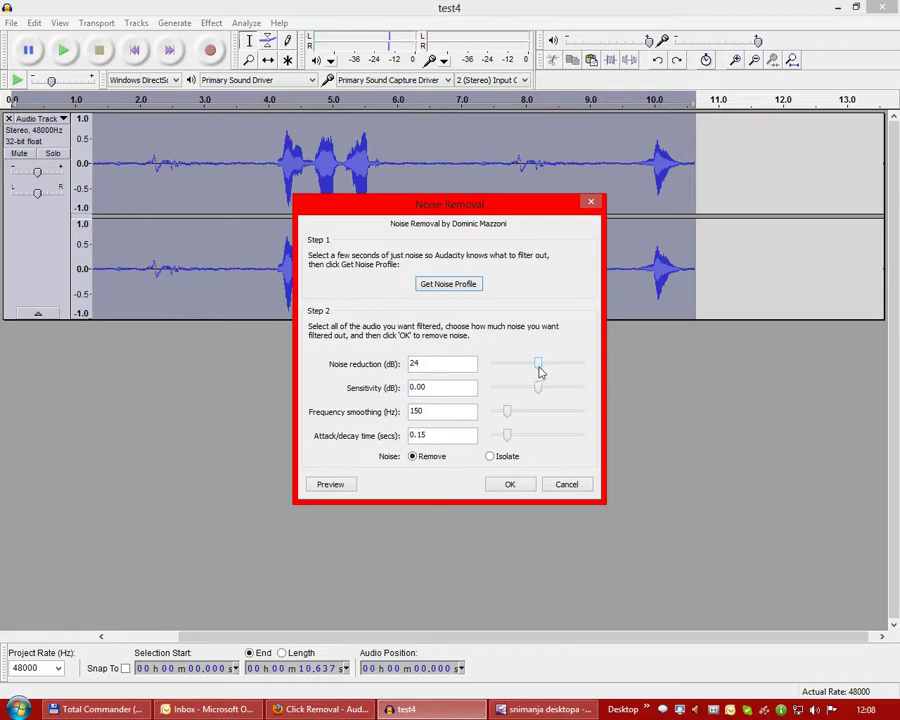
pyautogui.moveTo(537, 373); pyautogui.dragTo(597, 375)
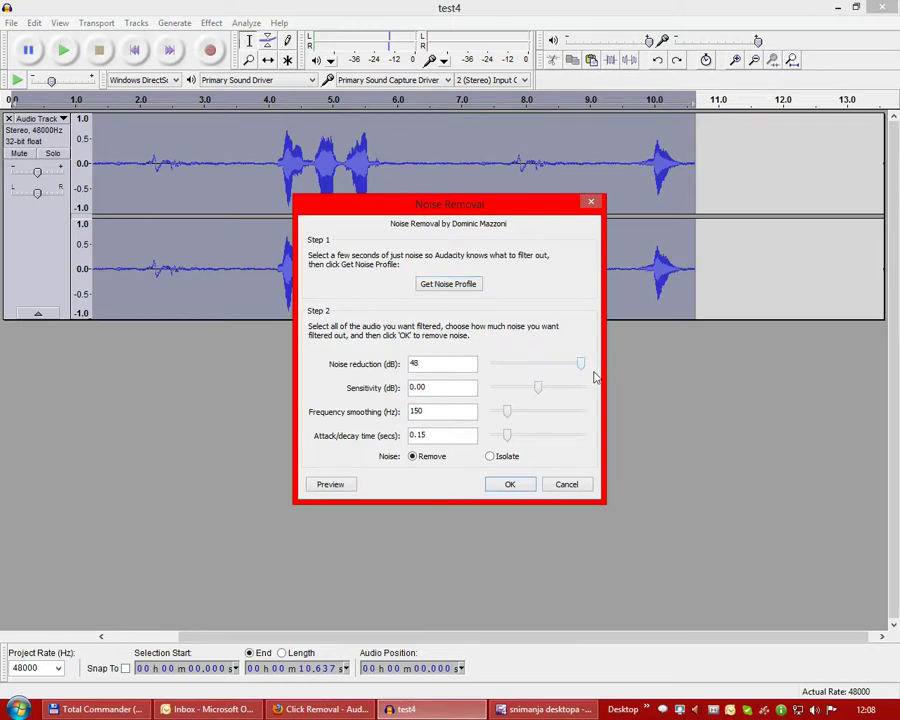
pyautogui.click(522, 488)
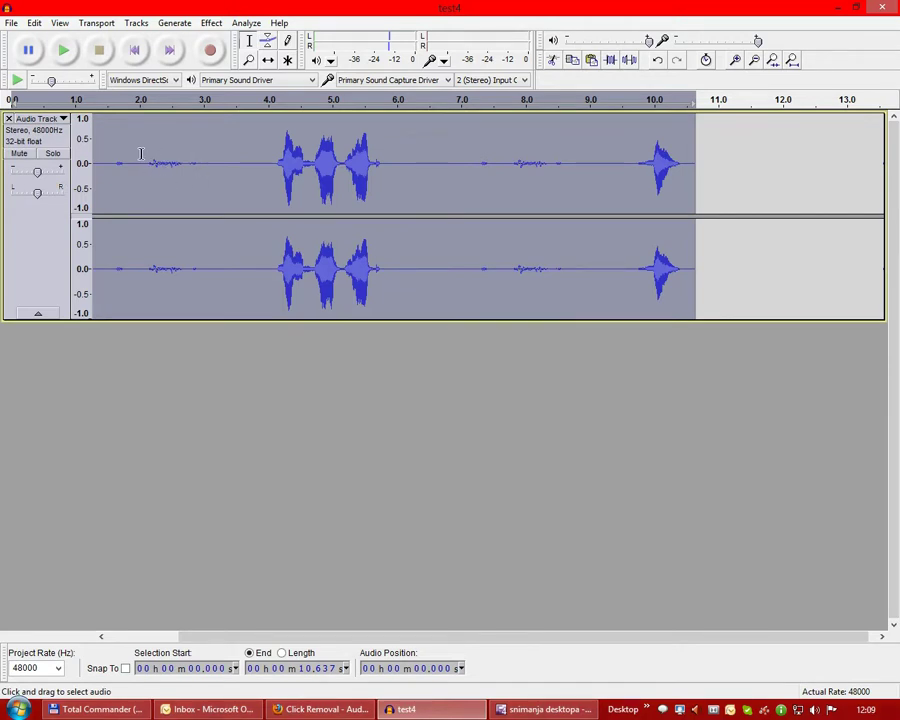
pyautogui.click(34, 22)
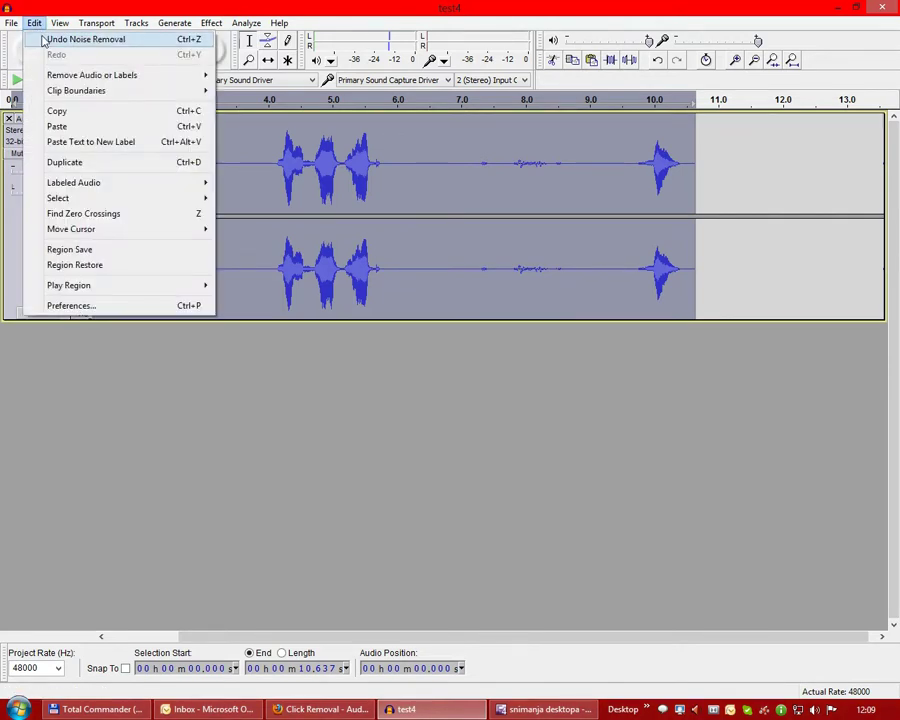
pyautogui.click(70, 36)
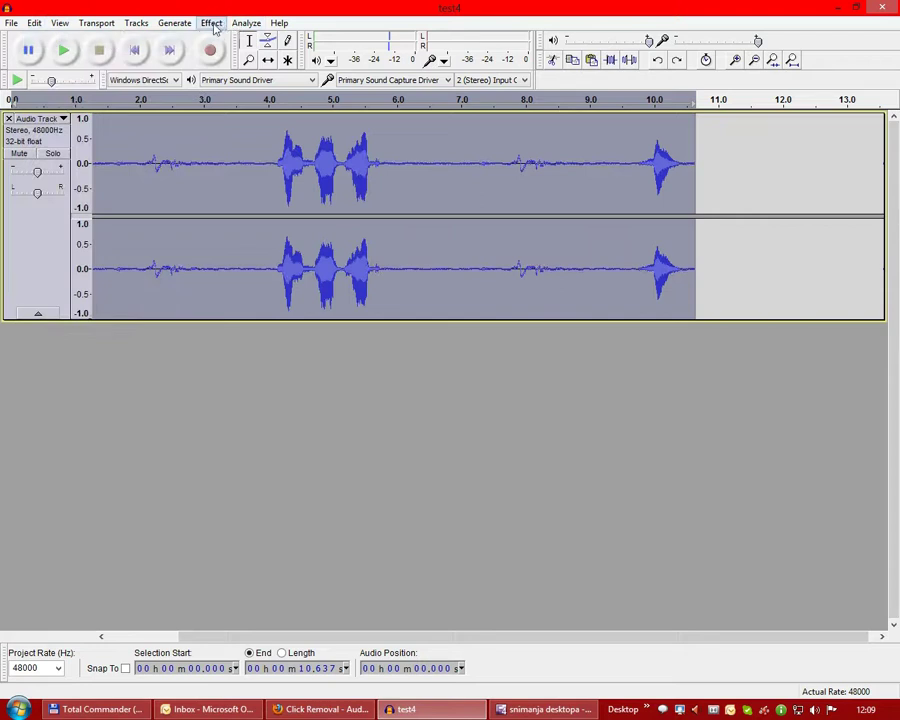
# Apply Noise Removal to the whole track with 48 dB noise reduction and a slightly higher sensitivity, and undo it
pyautogui.click(218, 24)
pyautogui.click(305, 276)
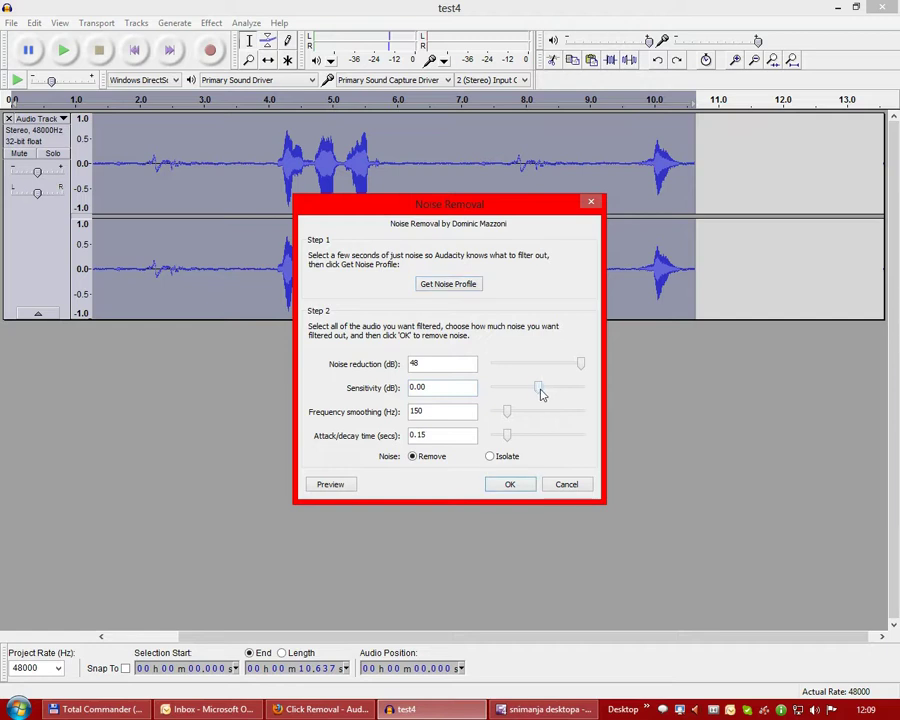
pyautogui.moveTo(542, 394); pyautogui.dragTo(557, 396)
pyautogui.click(520, 485)
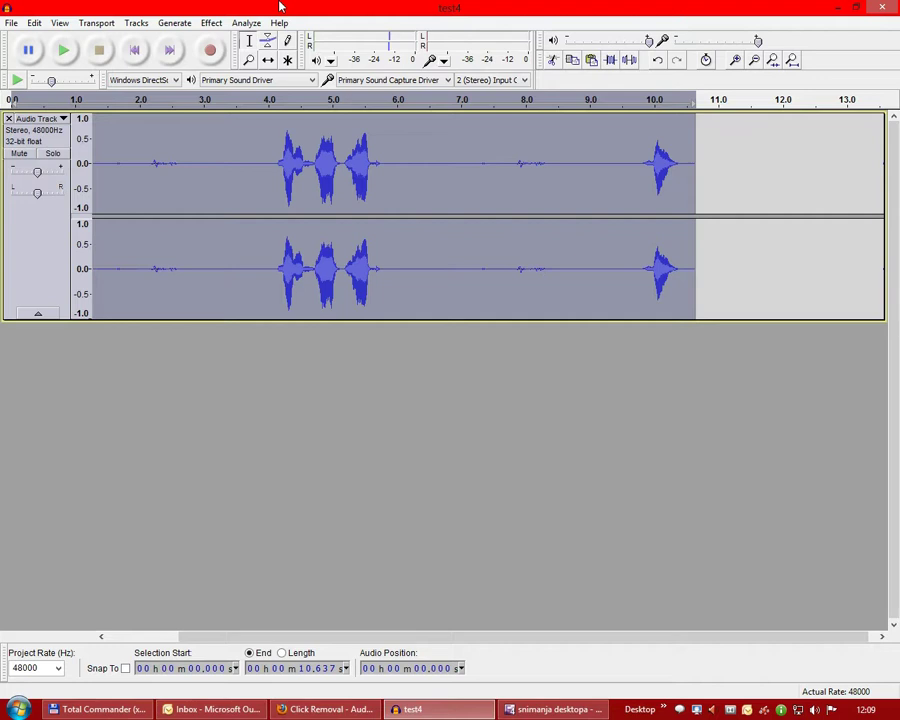
pyautogui.click(273, 162)
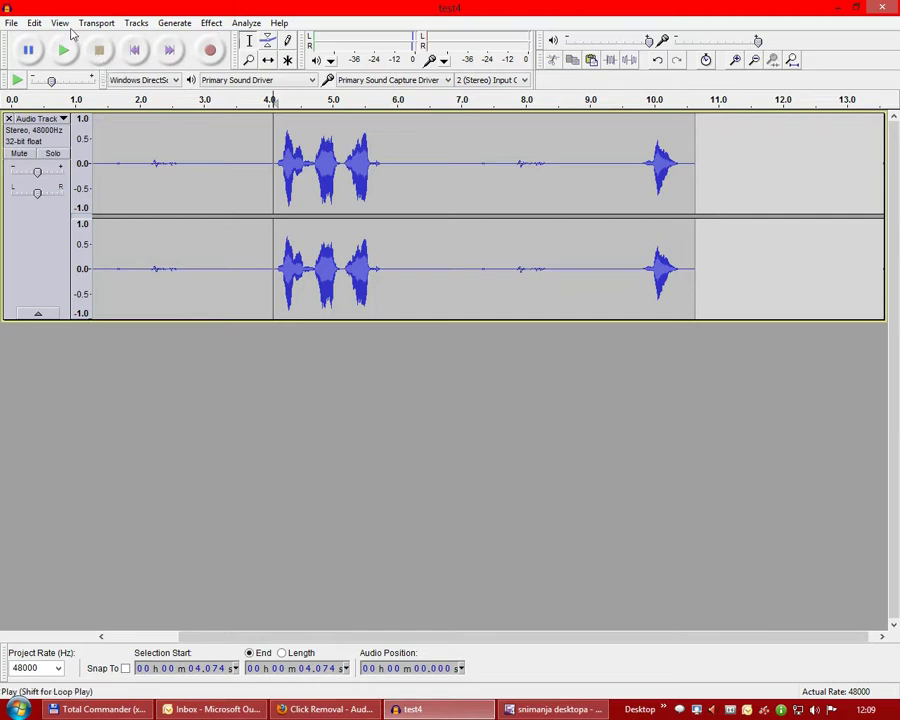
pyautogui.click(34, 22)
pyautogui.click(85, 39)
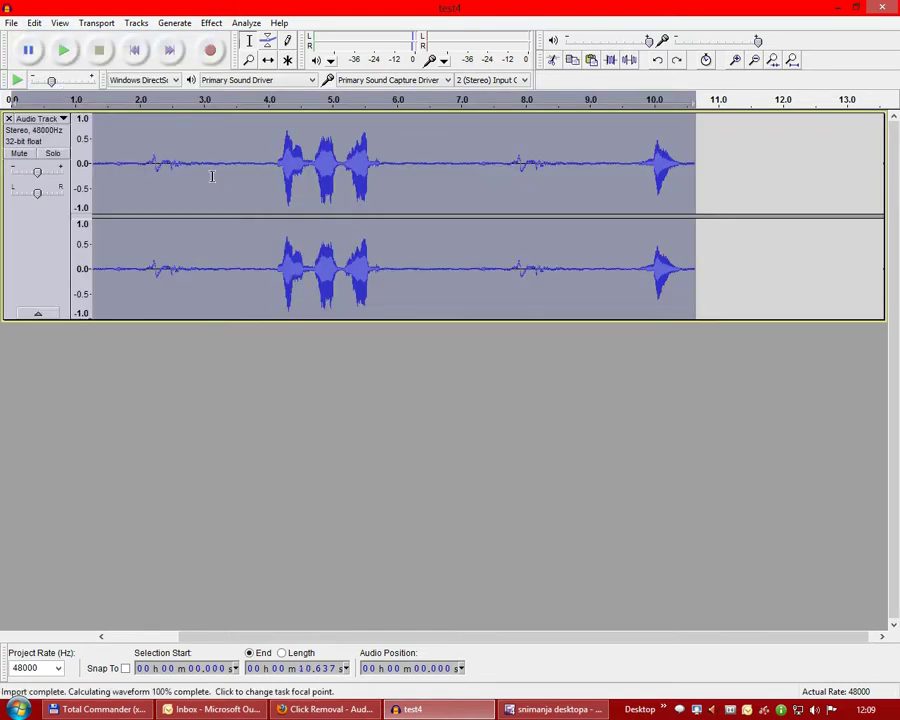
pyautogui.click(175, 22)
pyautogui.moveTo(209, 24)
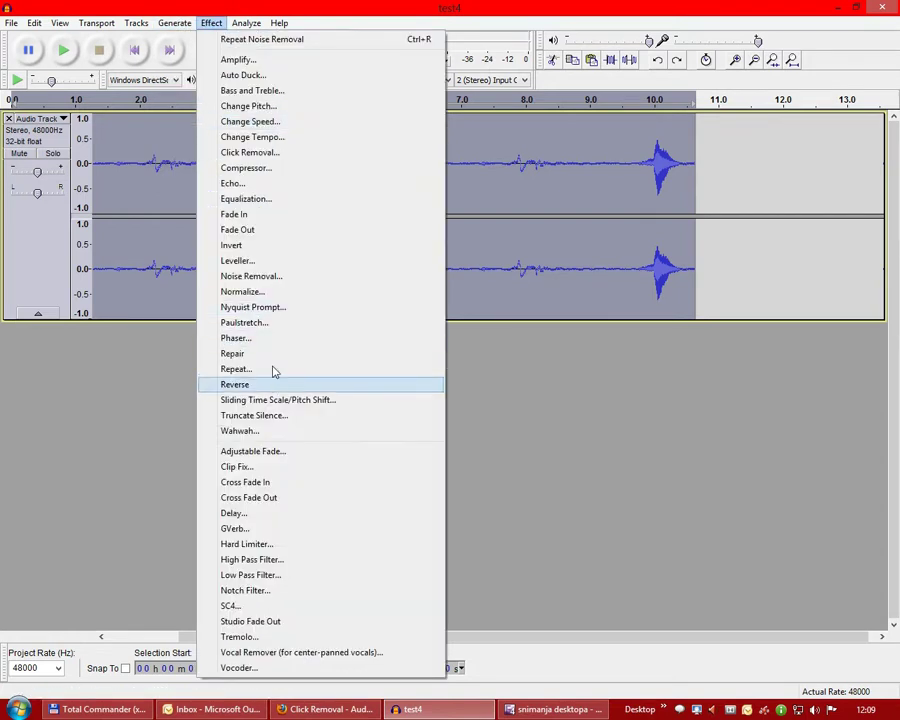
pyautogui.click(264, 279)
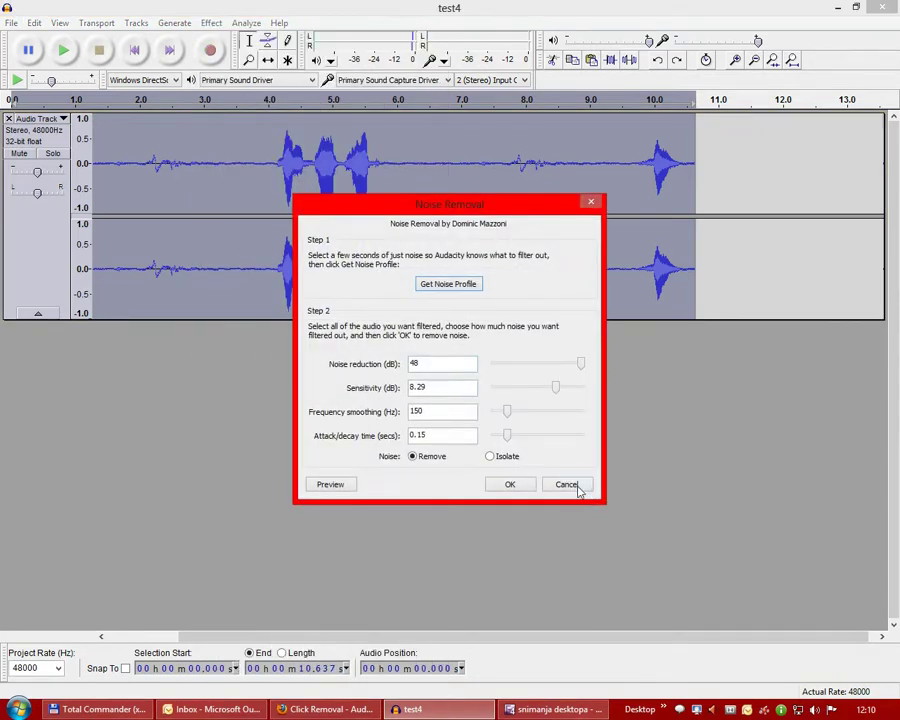
pyautogui.click(566, 485)
# Capture a new Noise Removal profile from the stretch between about 1.5 s and 3.5 s, before the first loud sounds
pyautogui.click(189, 190)
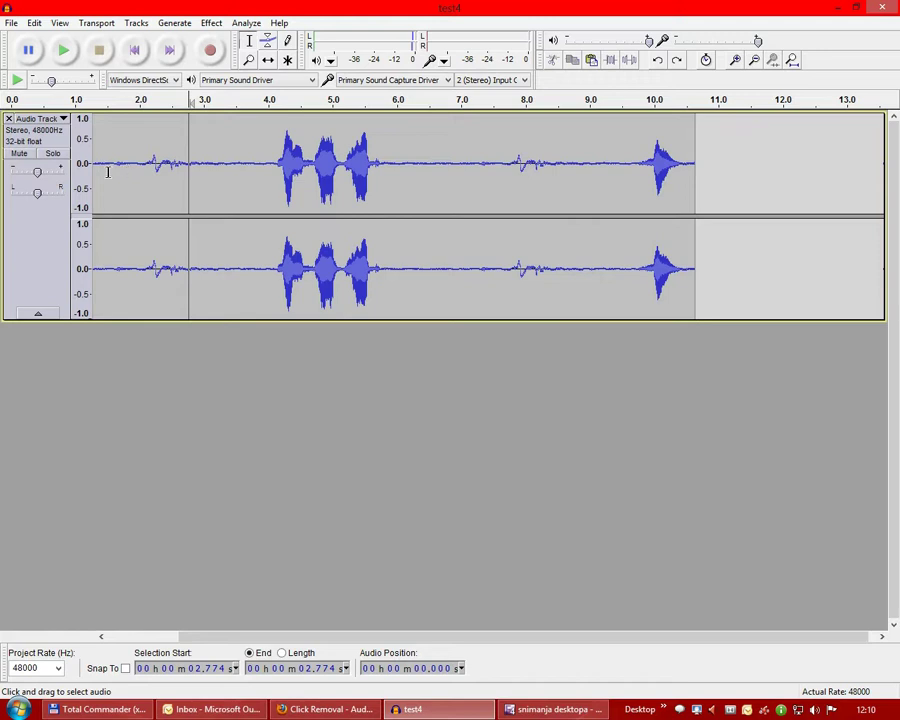
pyautogui.moveTo(108, 172); pyautogui.dragTo(224, 195)
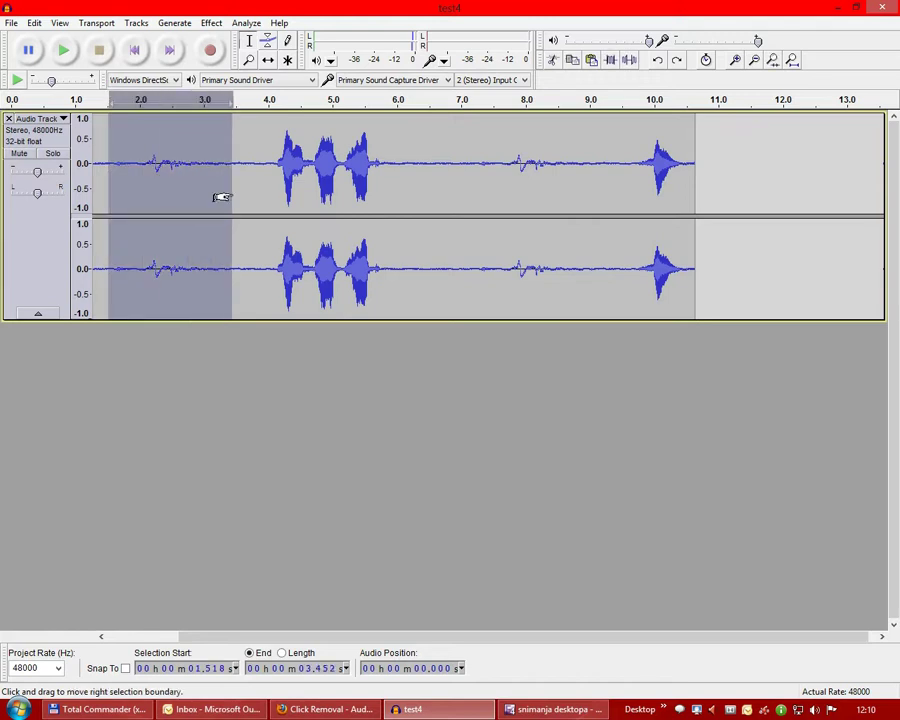
pyautogui.click(211, 22)
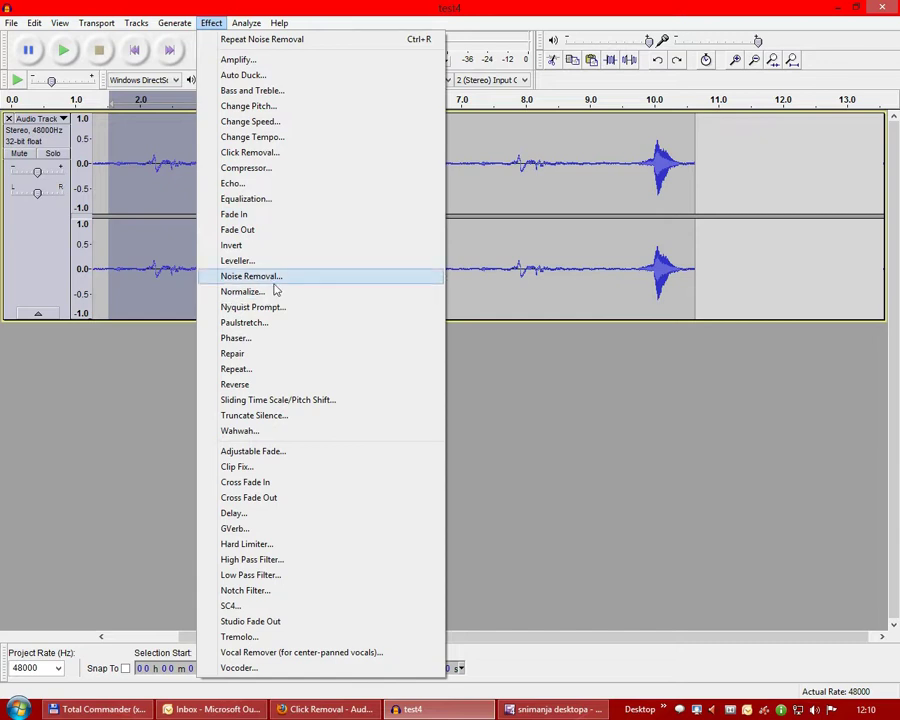
pyautogui.click(248, 277)
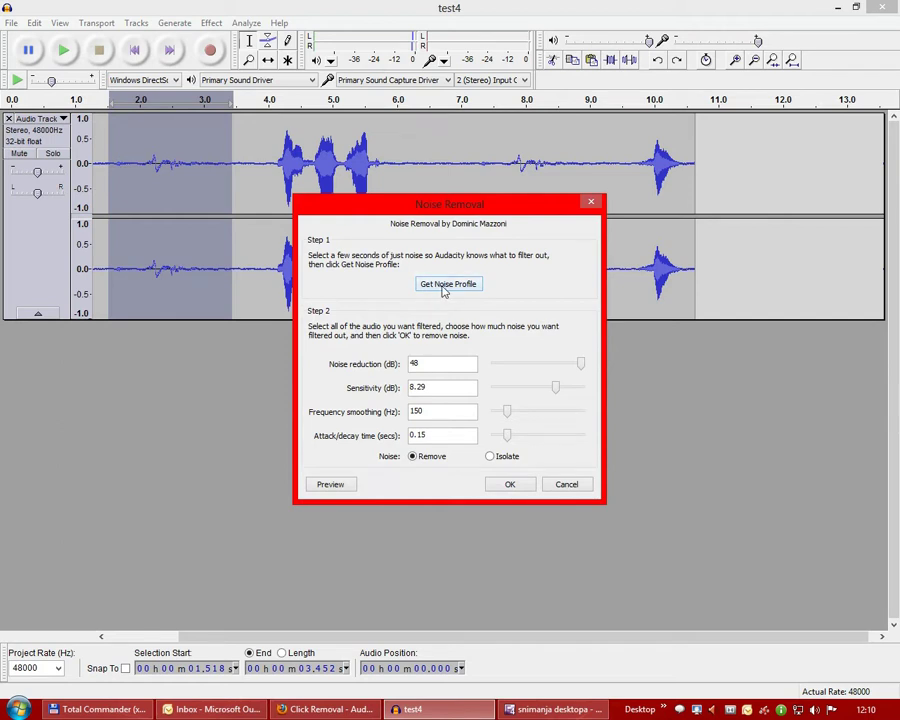
pyautogui.click(443, 289)
# Apply Noise Removal to the whole track with 24 dB noise reduction and 0 dB sensitivity, and play the result from about 4 s
pyautogui.click(423, 201)
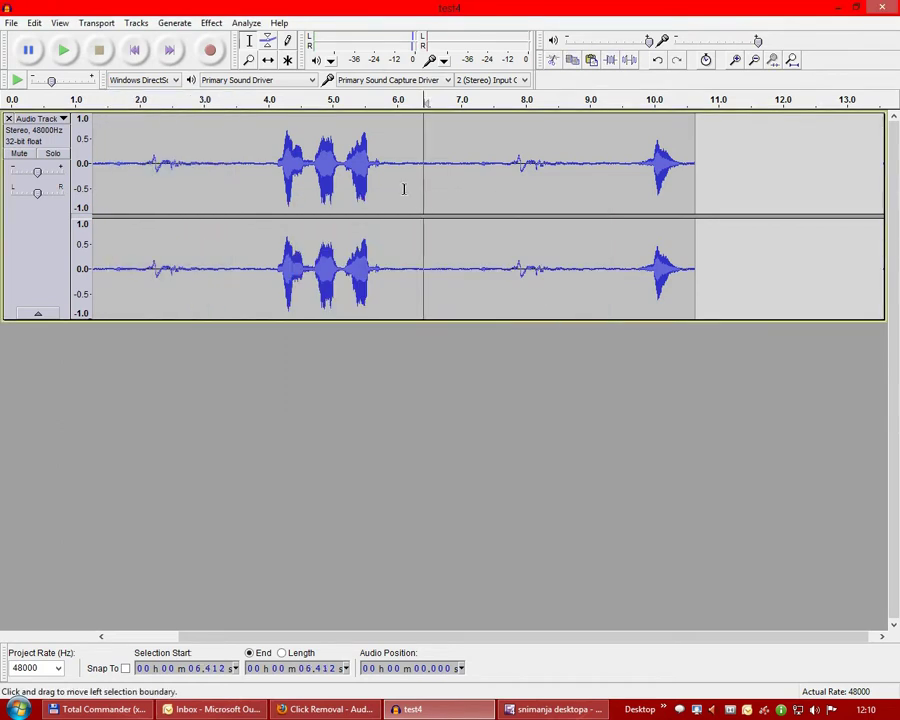
pyautogui.click(211, 23)
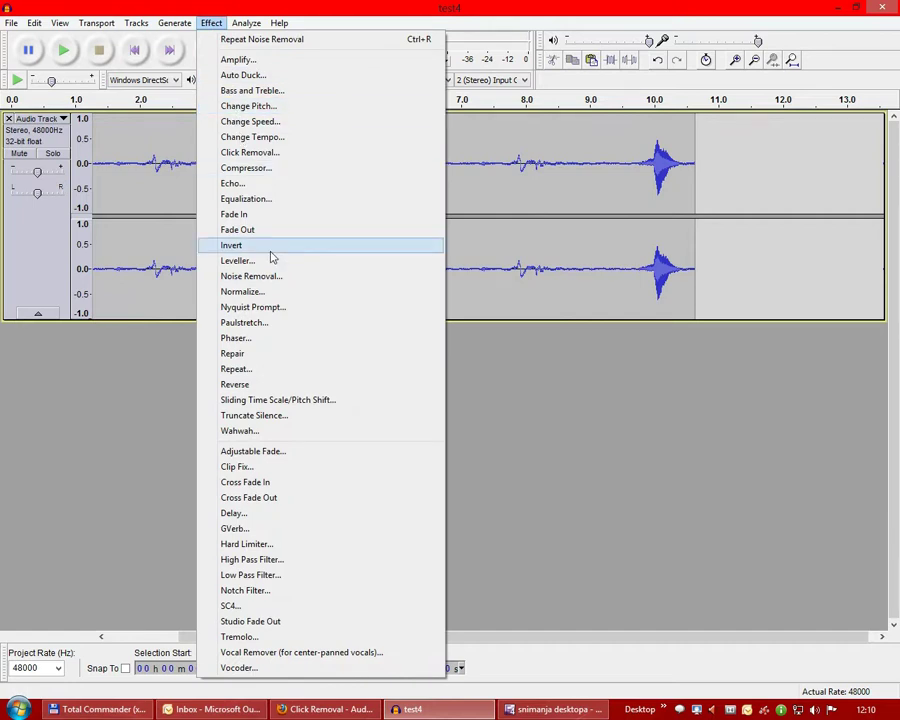
pyautogui.click(263, 283)
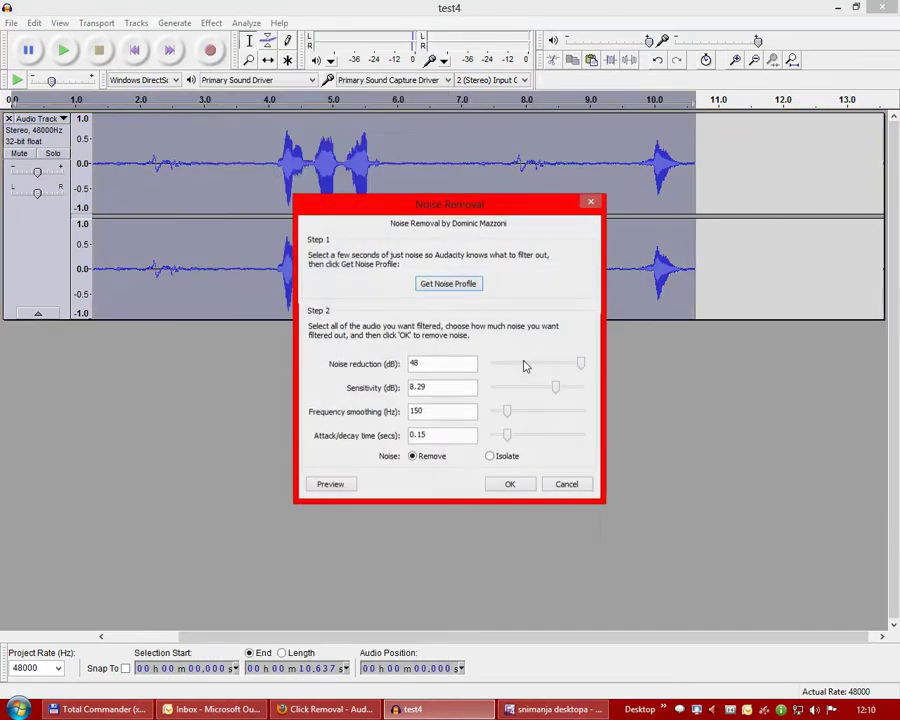
pyautogui.moveTo(526, 363)
pyautogui.mouseDown()
pyautogui.moveTo(567, 367)
pyautogui.moveTo(534, 366)
pyautogui.moveTo(540, 370)
pyautogui.mouseUp()
pyautogui.moveTo(436, 388); pyautogui.dragTo(377, 384)
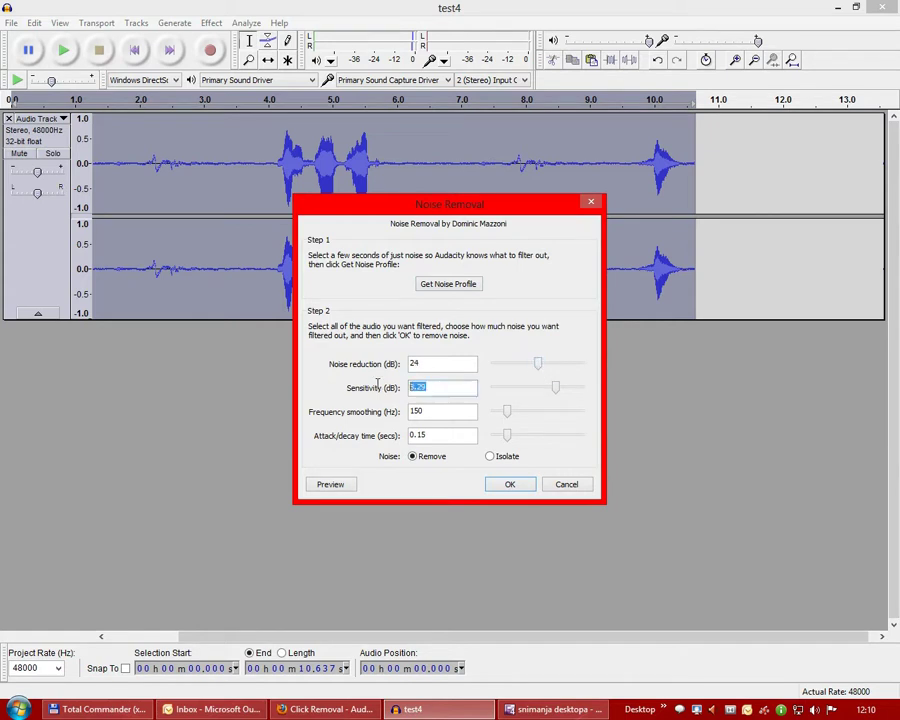
pyautogui.write('0')
pyautogui.press('Tab')
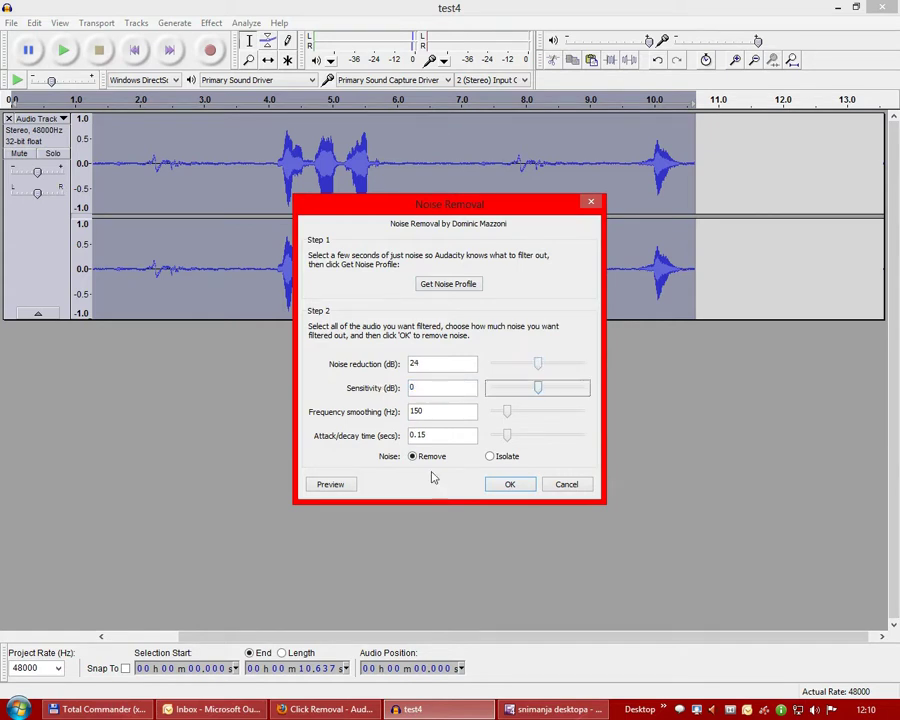
pyautogui.click(509, 485)
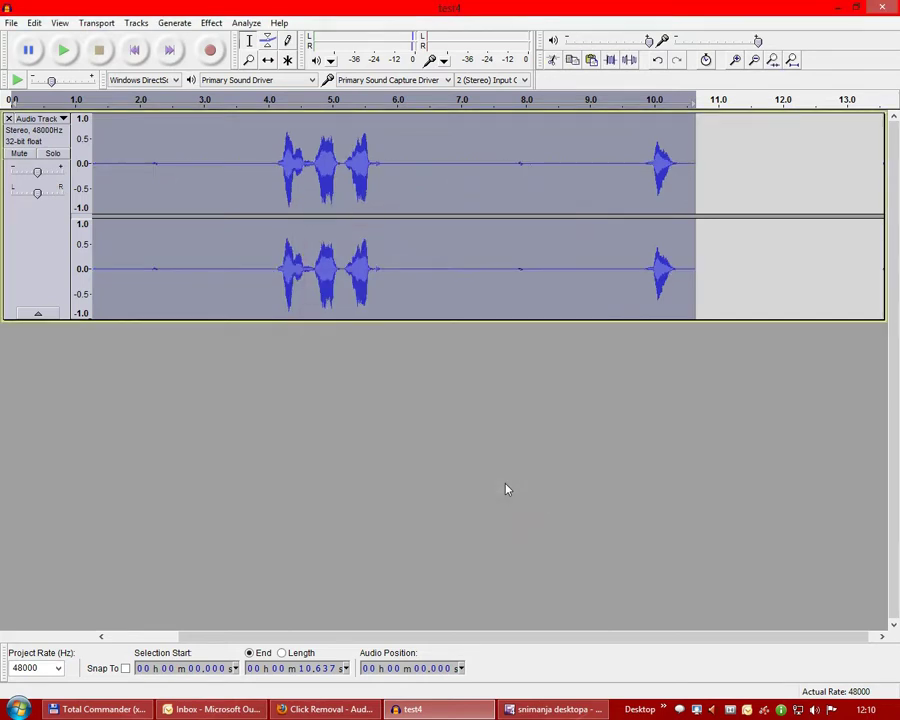
pyautogui.click(268, 172)
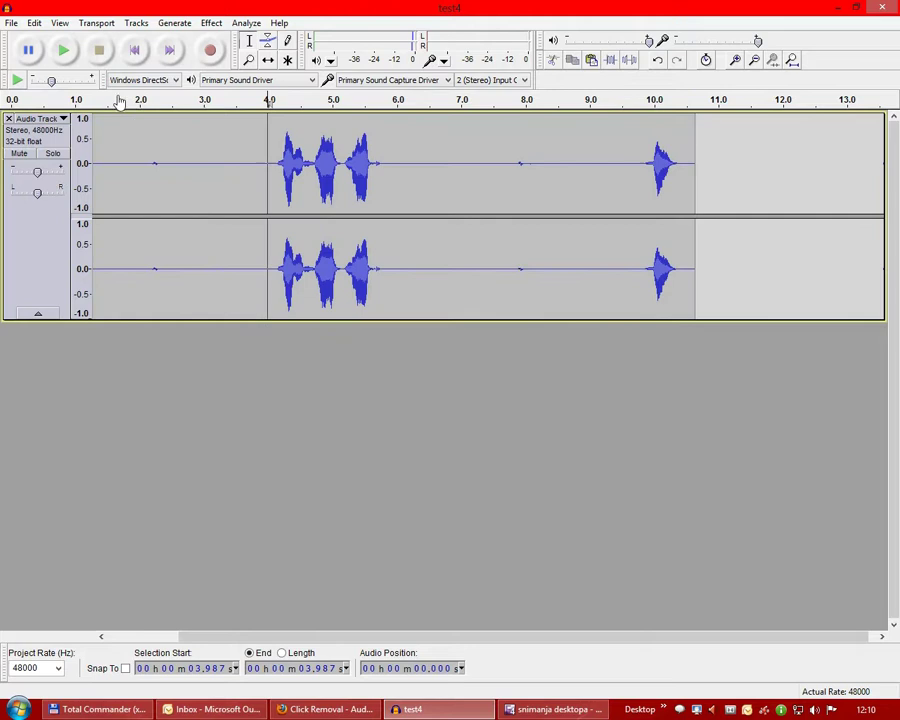
pyautogui.click(63, 50)
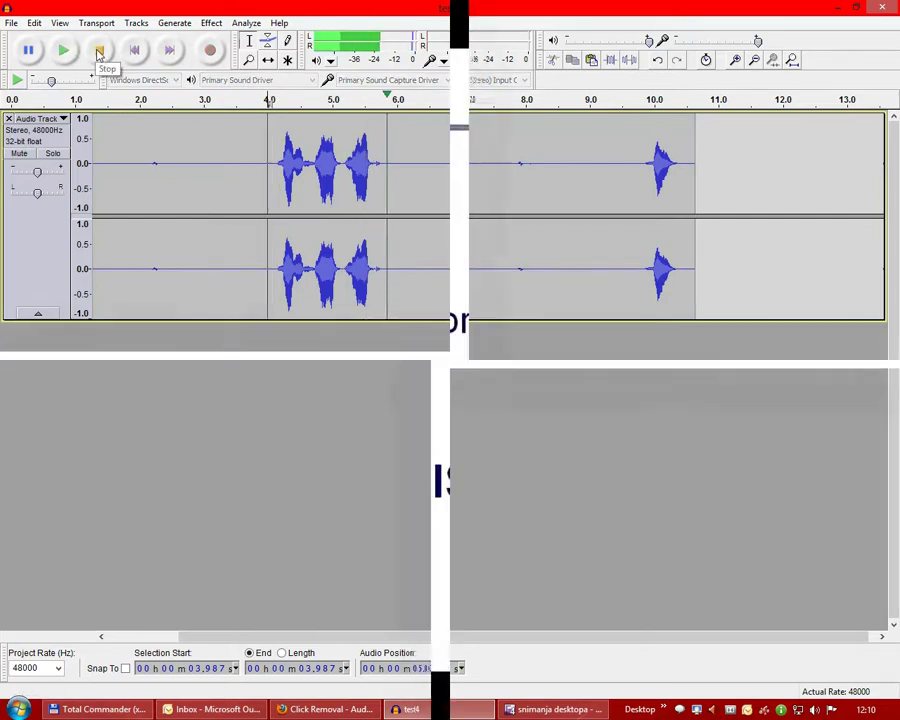